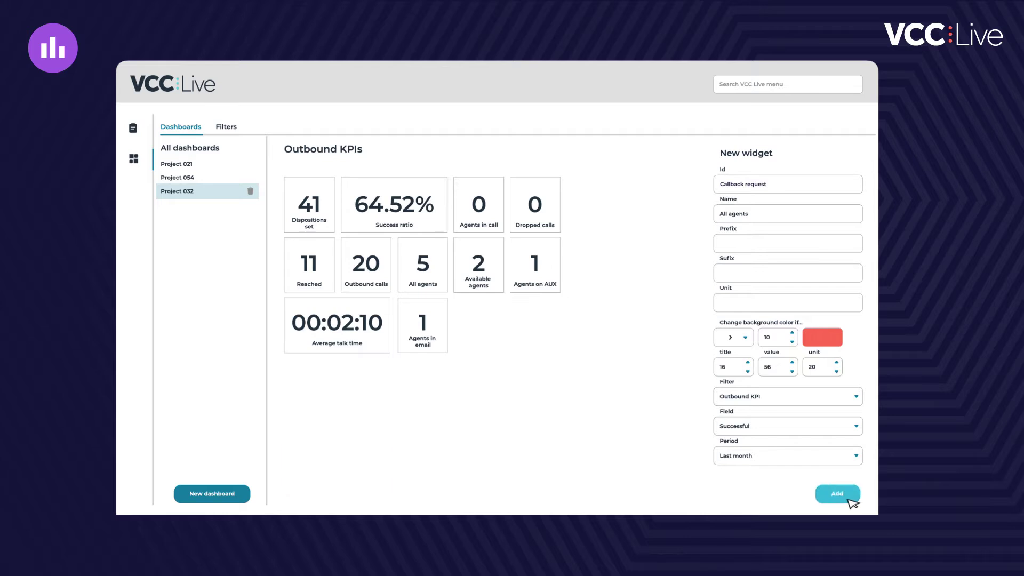
Add the Callback request widget and place it beside the Agents in email tile.
left_click(850, 499)
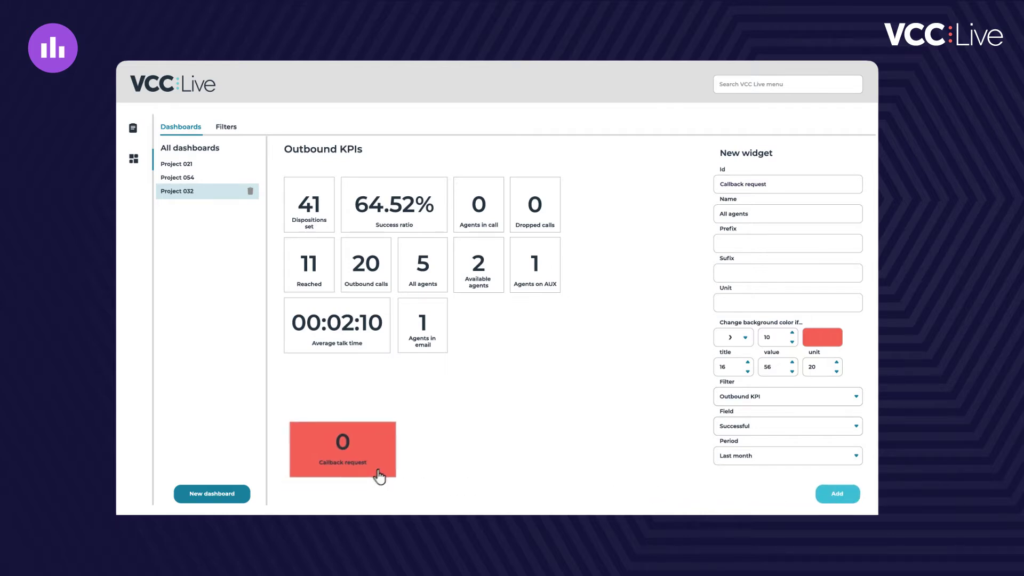
left_click_drag(377, 476, 543, 356)
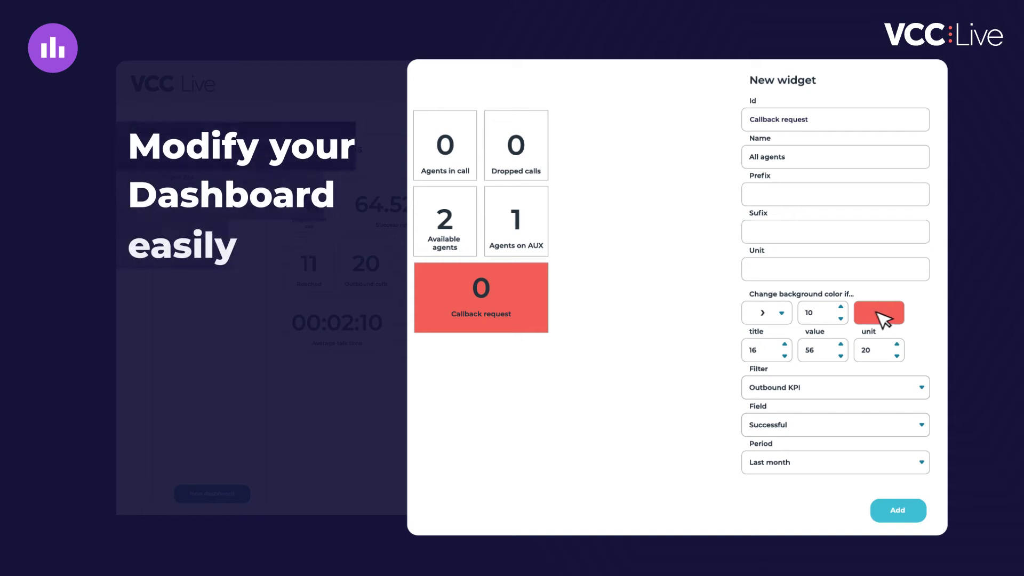
Change the Callback request tile's background colour from red to turquoise.
left_click(824, 339)
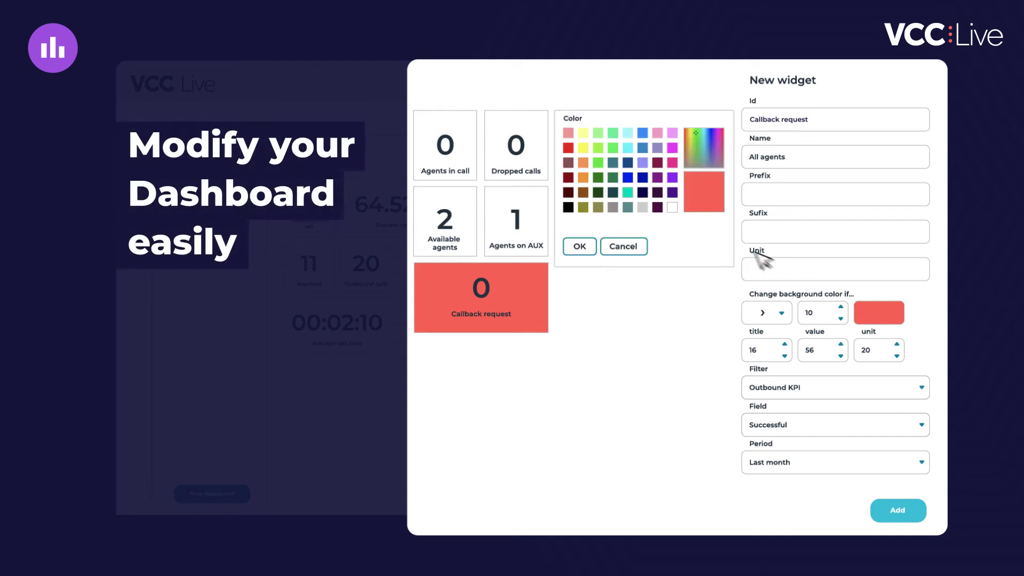
left_click(629, 193)
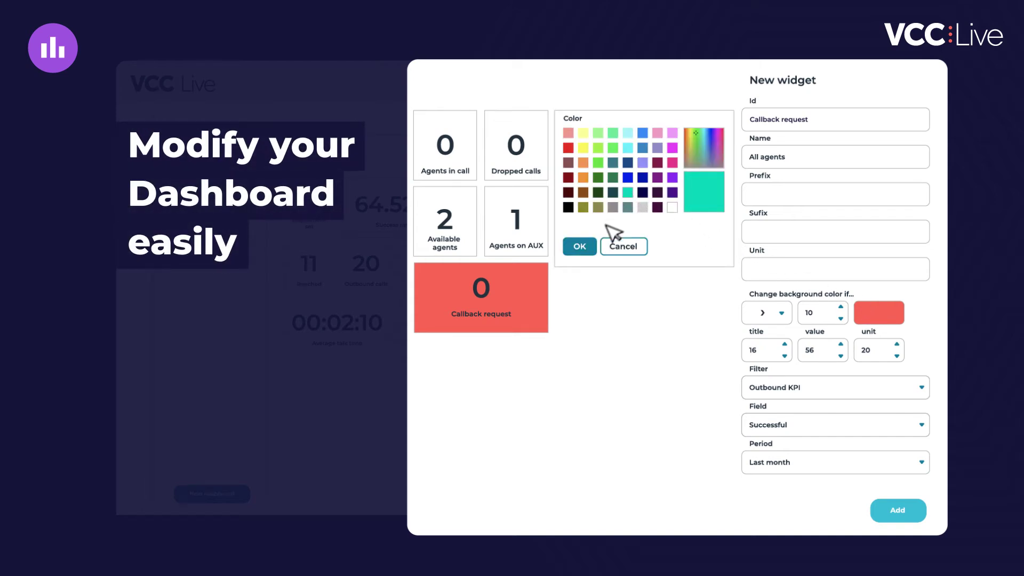
left_click(594, 250)
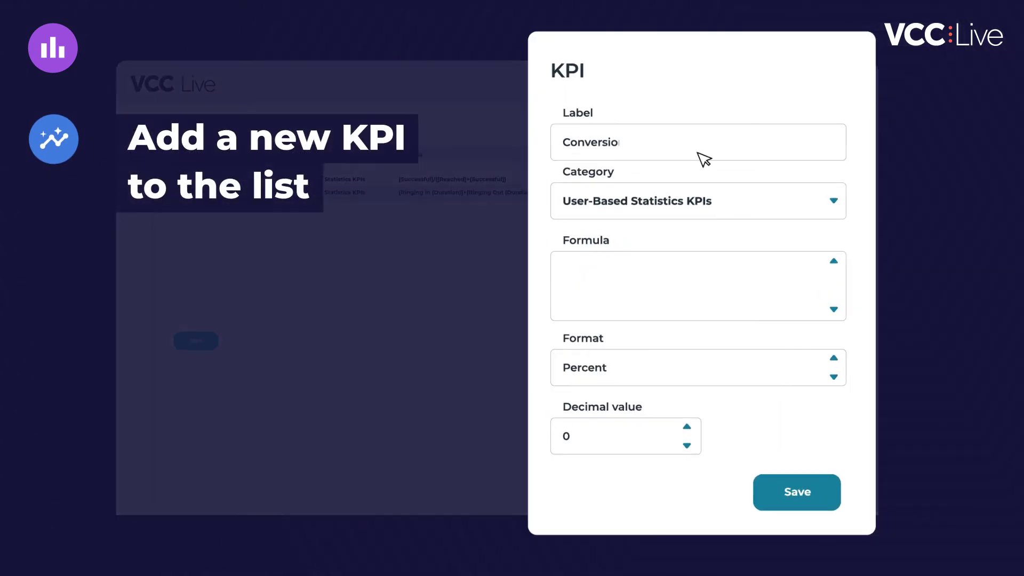
Save the Conversion rate KPI under User-Based Statistics and place its tile below Average talk time.
left_click(721, 213)
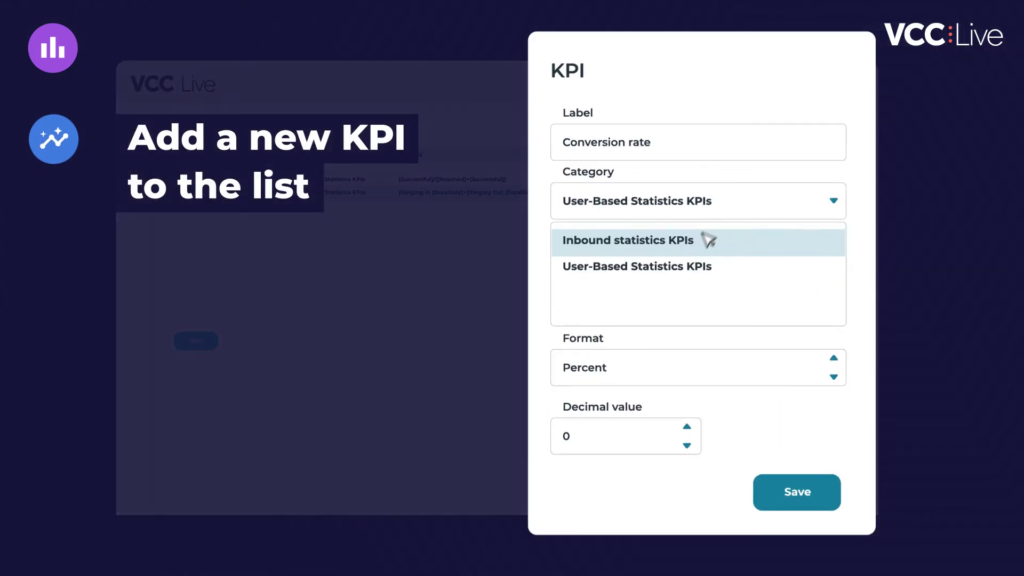
left_click(677, 278)
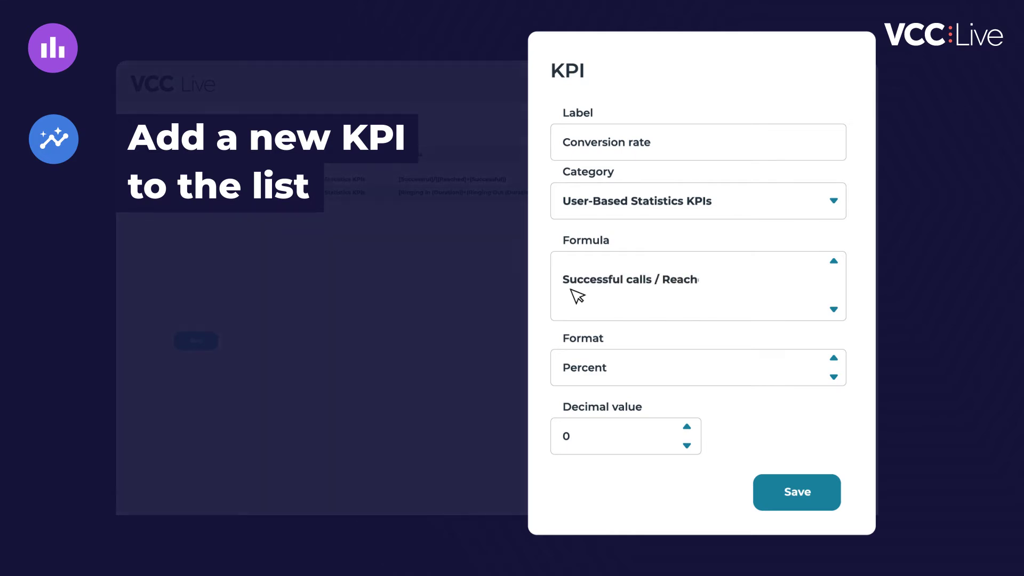
left_click(816, 505)
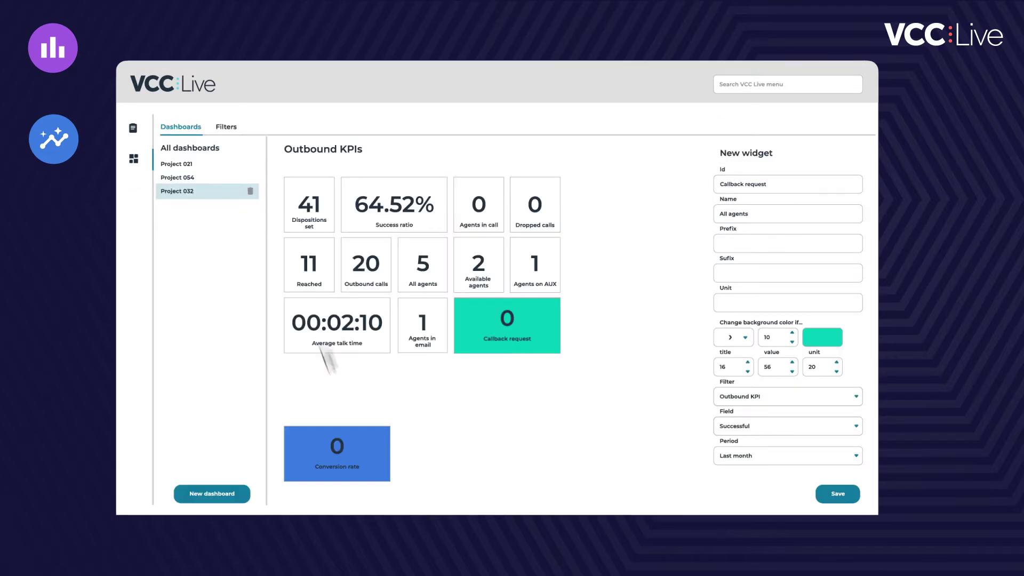
left_click_drag(368, 481, 370, 419)
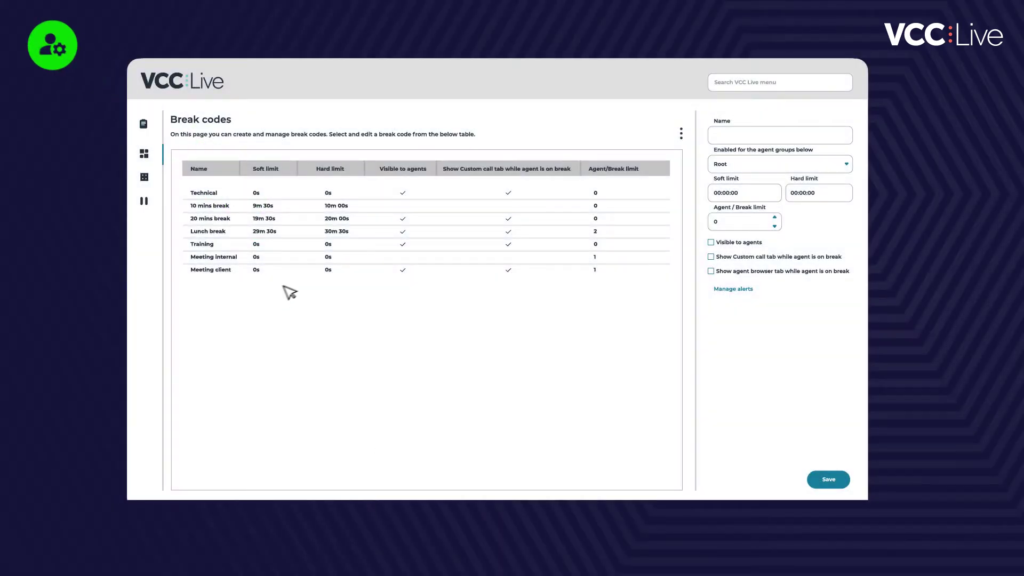
Save a 'Training for customer handling' break code: 02:00:00 soft limit, 2 agents, visible to agents.
left_click(682, 136)
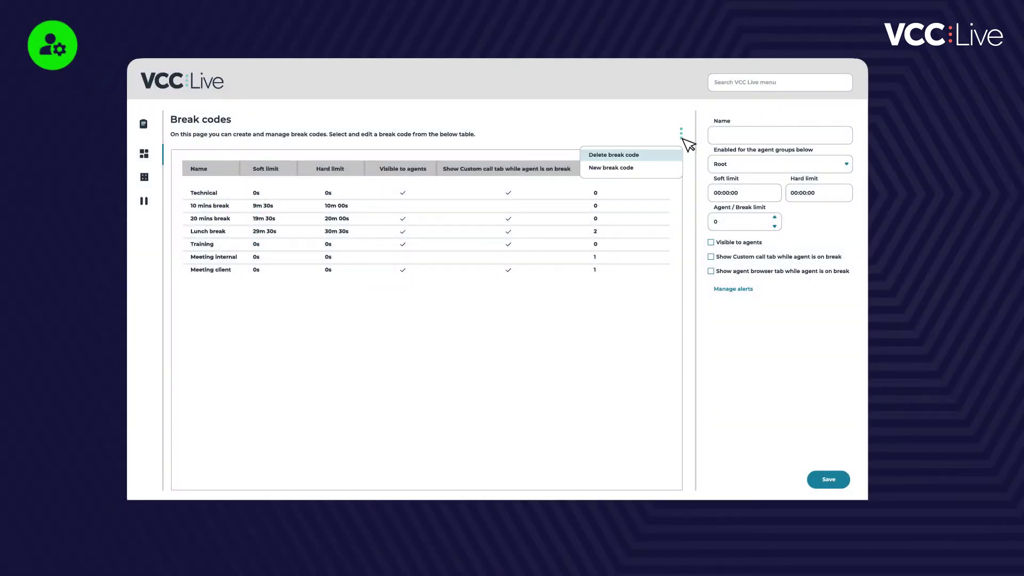
left_click(652, 166)
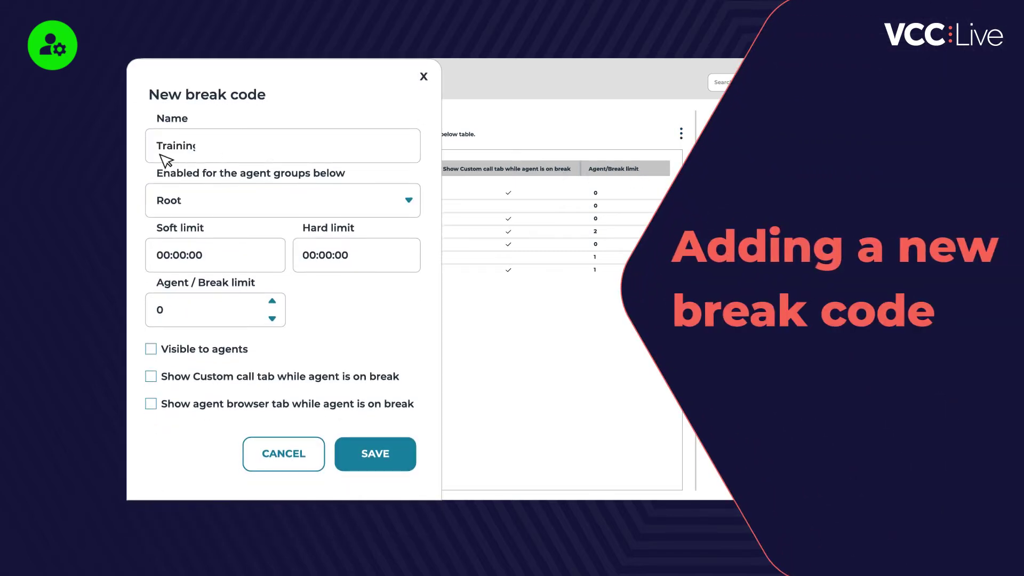
left_click(232, 250)
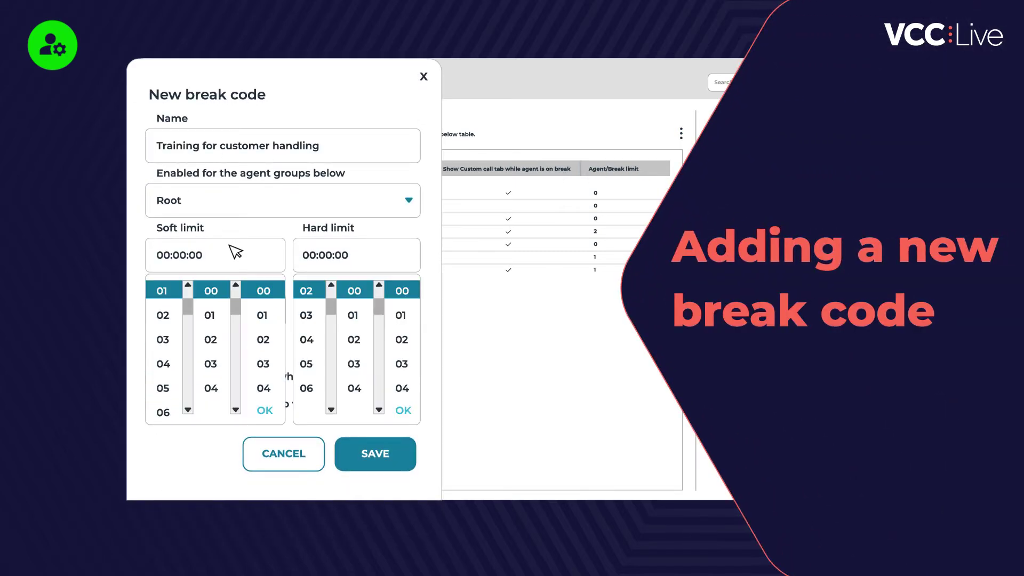
left_click(200, 289)
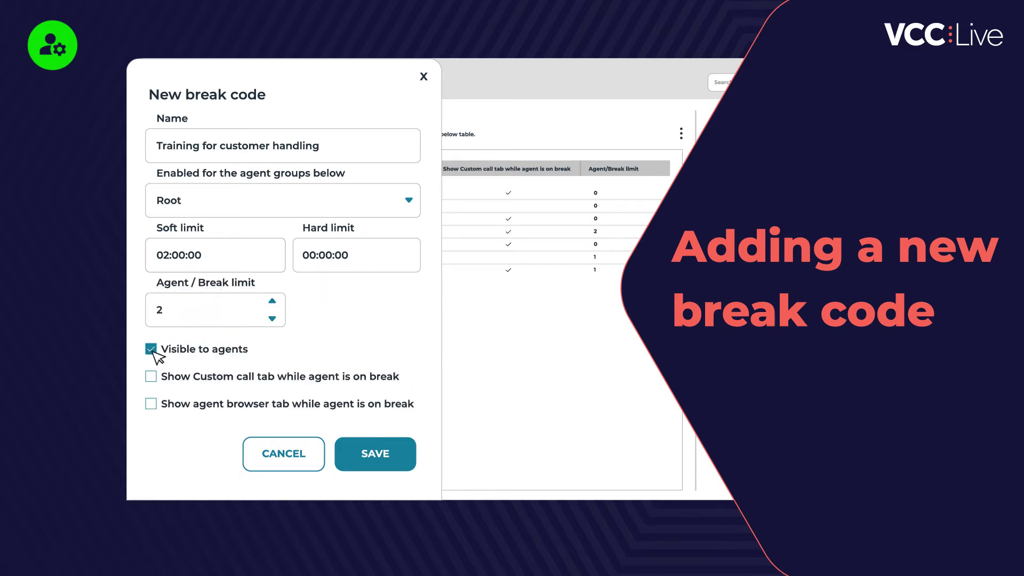
left_click(394, 468)
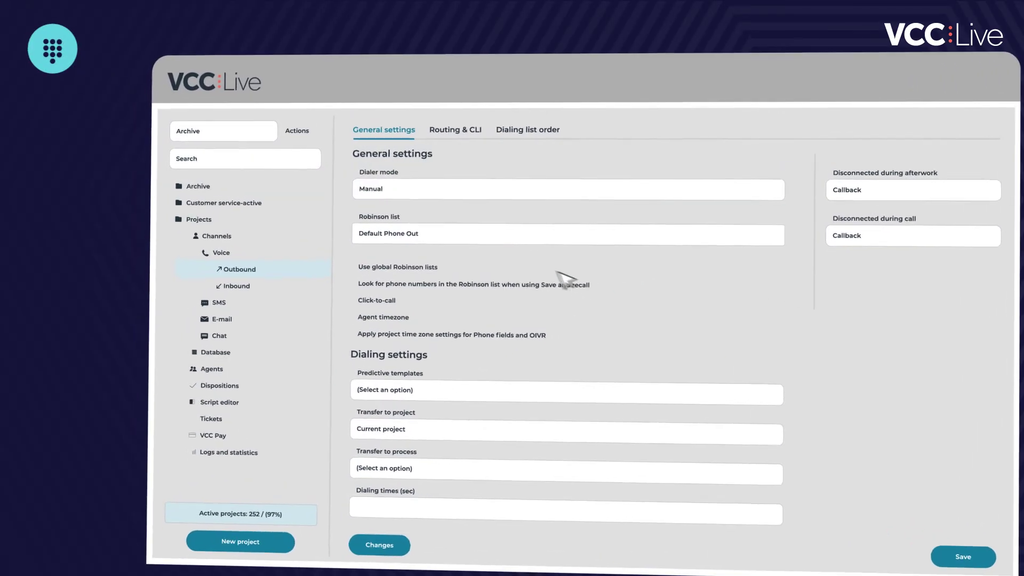
Use Predictive dialing and order records by Importance on Days past due, 30+ first.
left_click(437, 190)
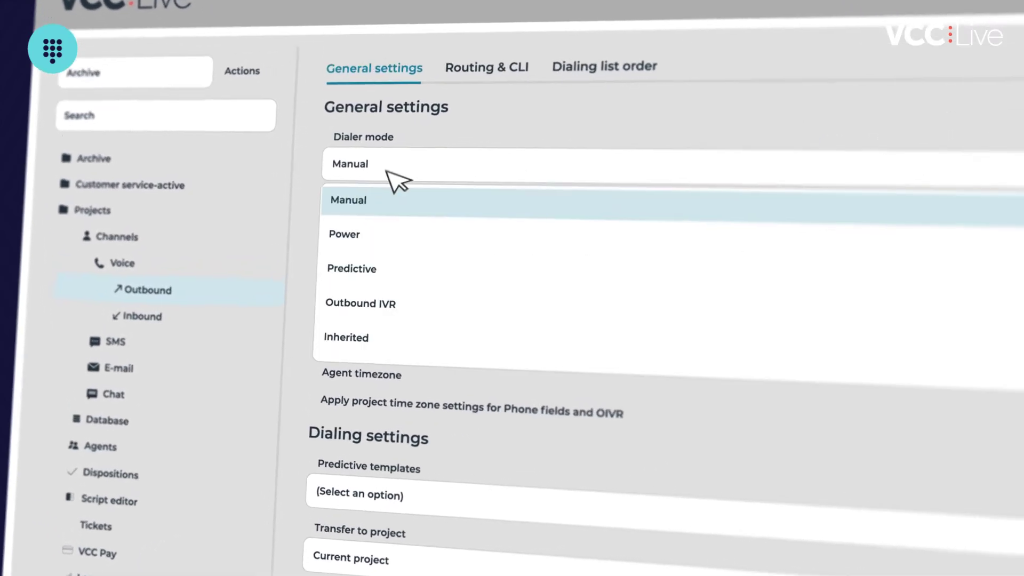
left_click(355, 272)
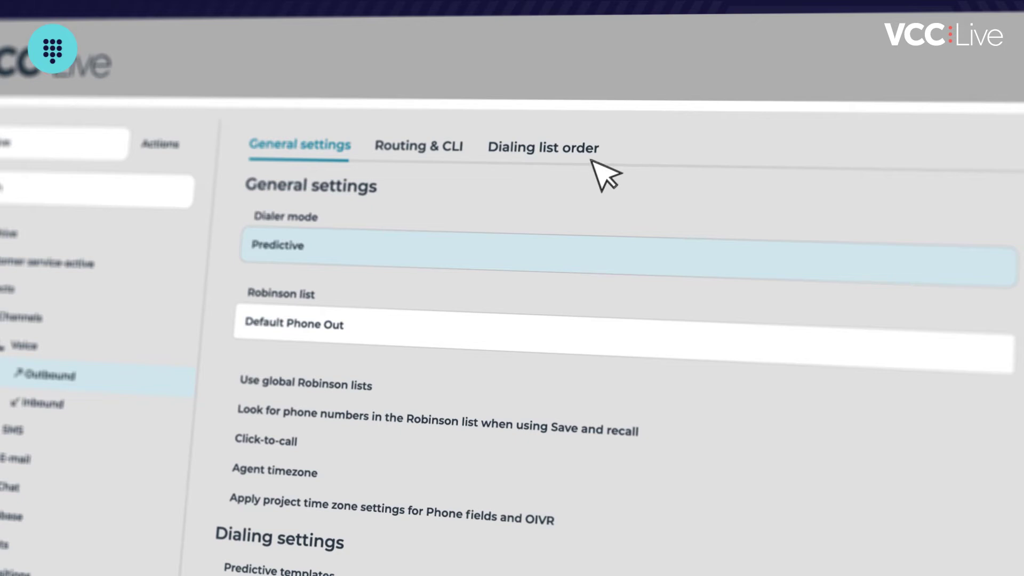
left_click(593, 160)
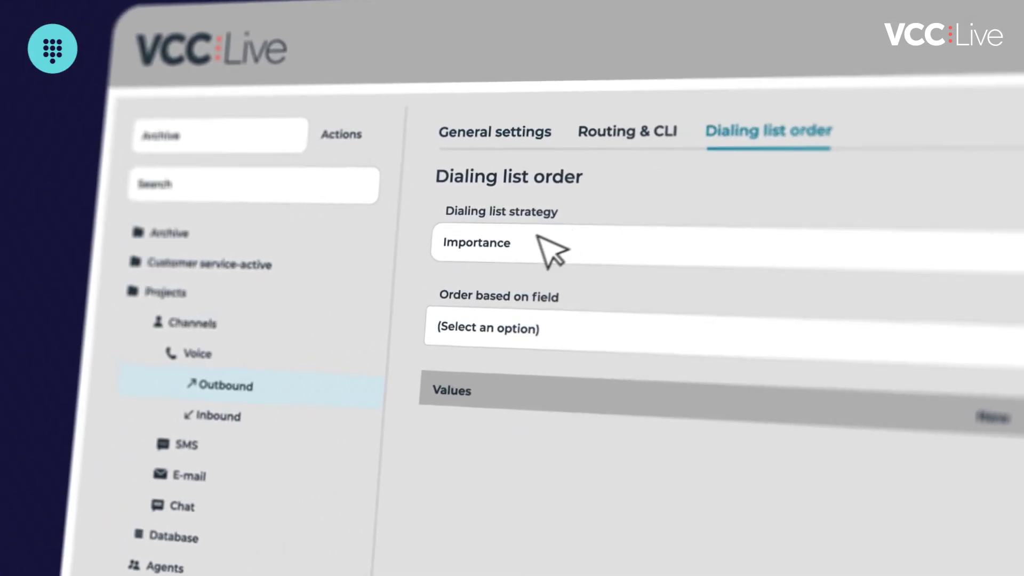
left_click(551, 239)
left_click(528, 330)
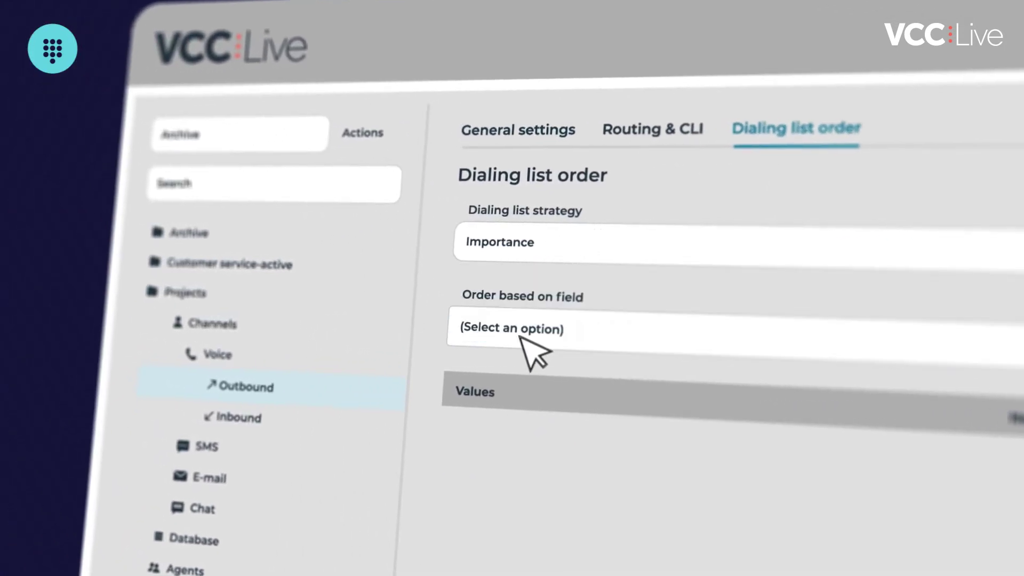
left_click(491, 310)
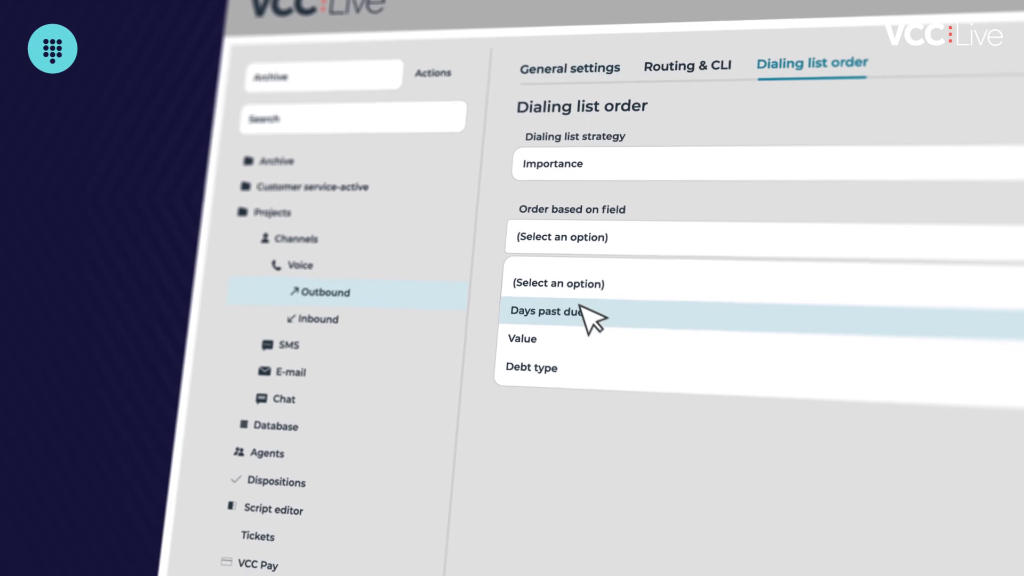
left_click(600, 328)
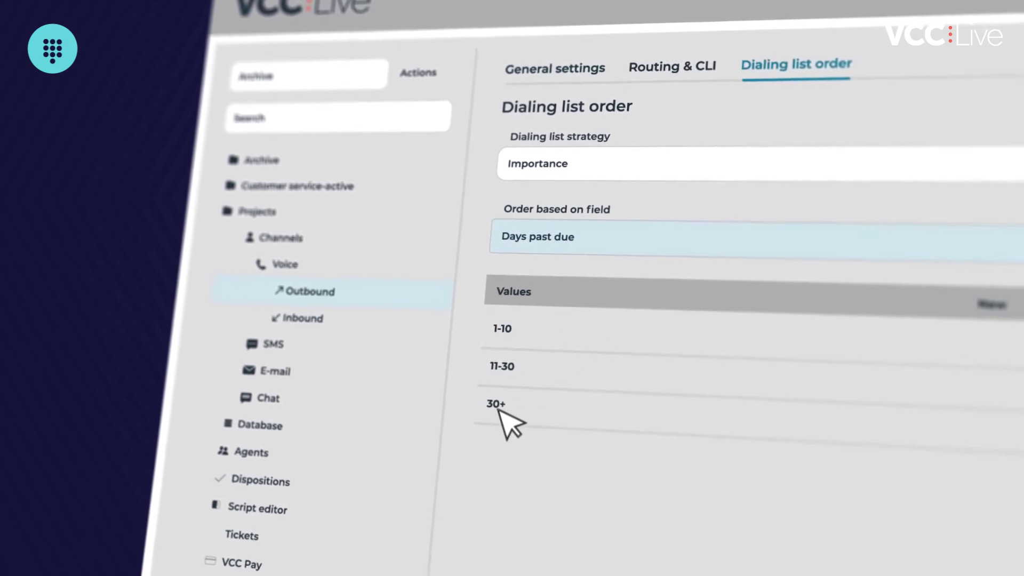
left_click_drag(499, 416, 503, 343)
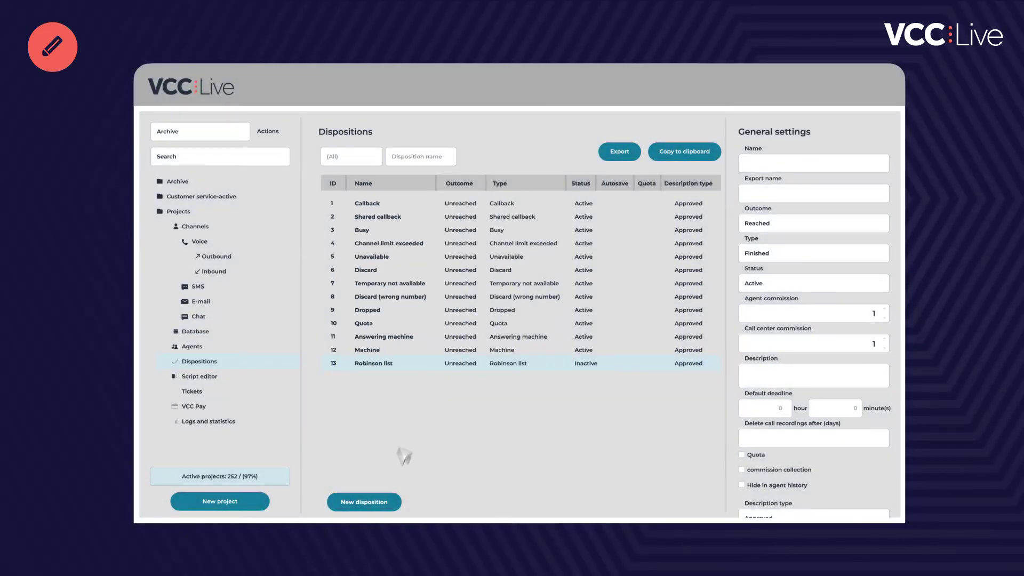
Create the 'Email request' disposition with commissions of 5 and Approved description type.
left_click(377, 508)
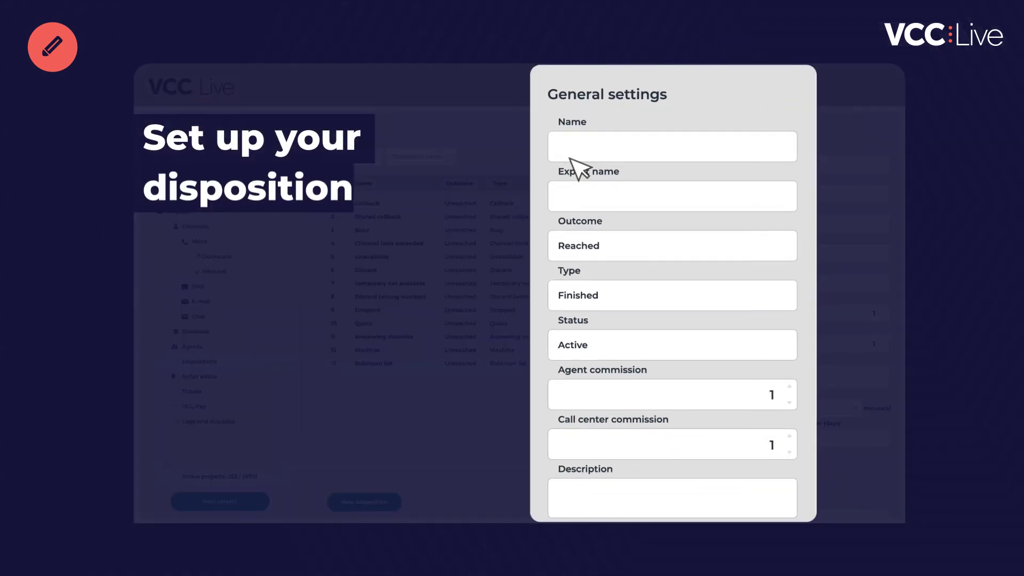
type("Email request")
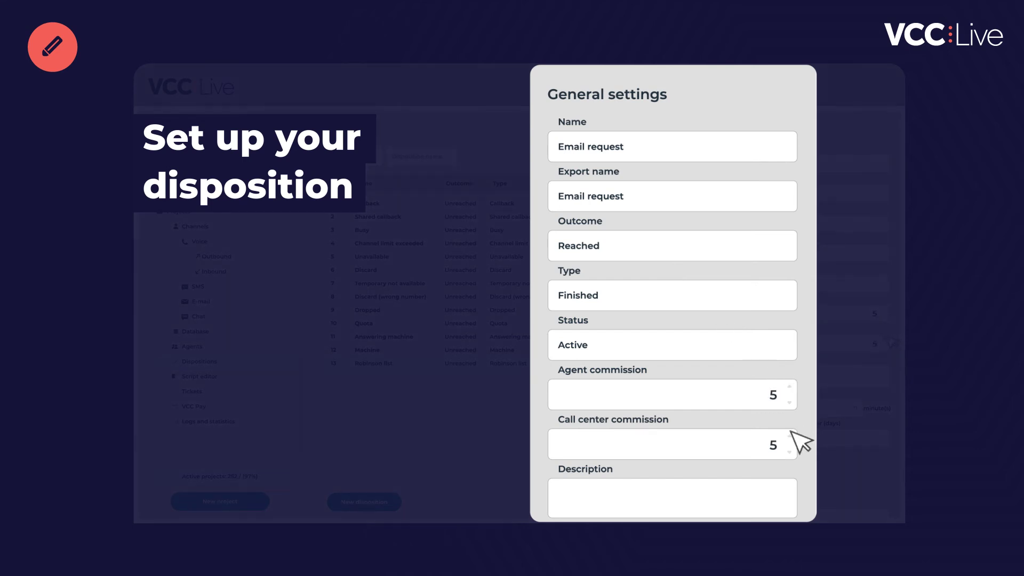
scroll(629, 425, "down", 5)
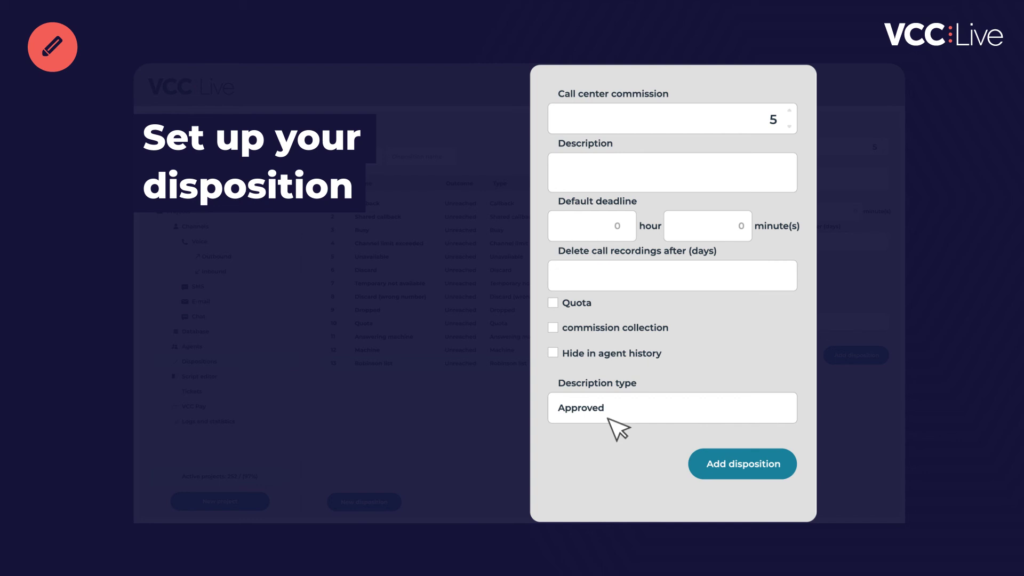
left_click(608, 416)
left_click(608, 464)
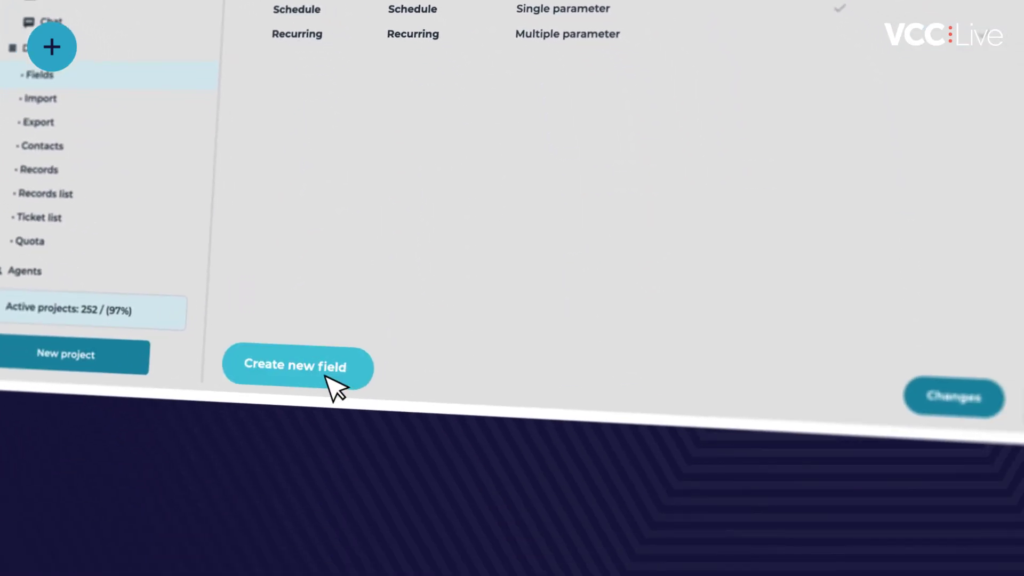
Fill in an indexed 'Loan type' field with its label visible in agents' records list, then submit it.
left_click(296, 366)
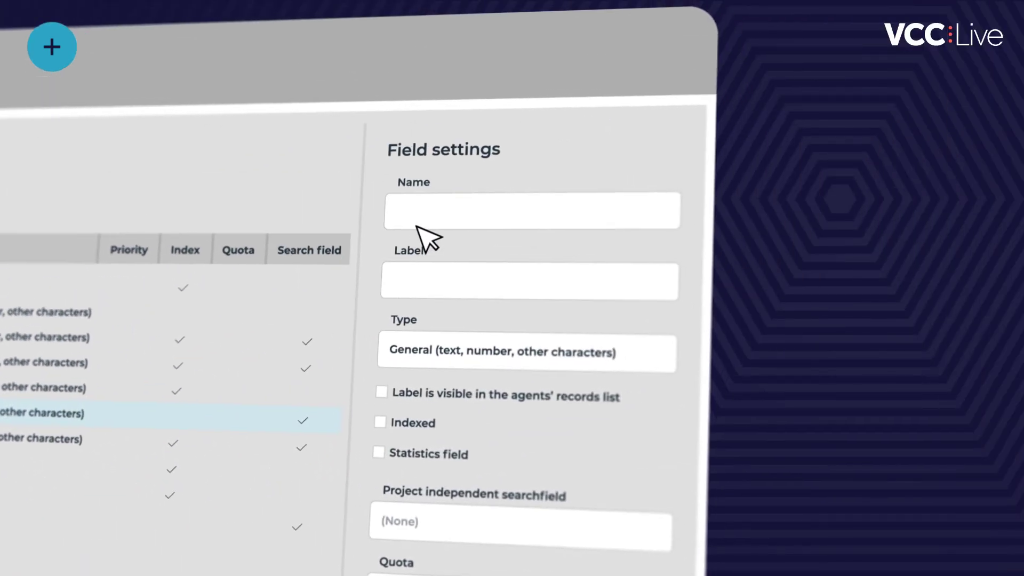
type("Loan type")
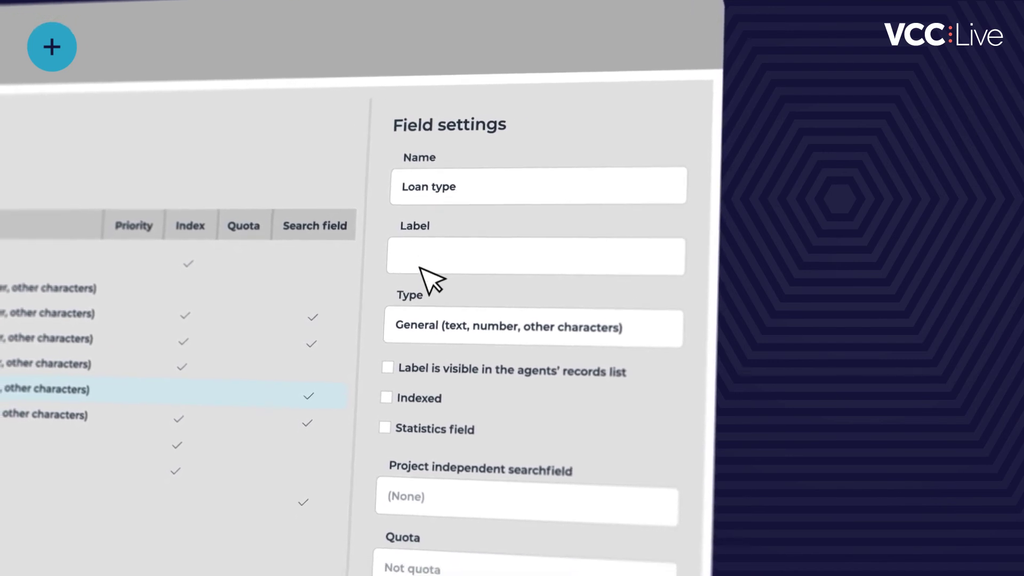
left_click(423, 254)
type("Loan type")
left_click(397, 324)
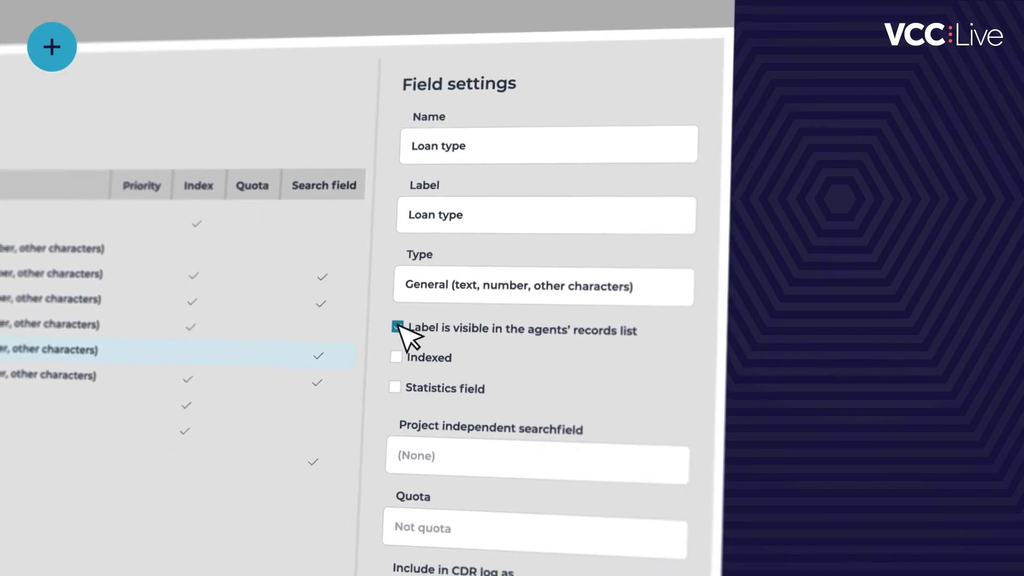
left_click(398, 352)
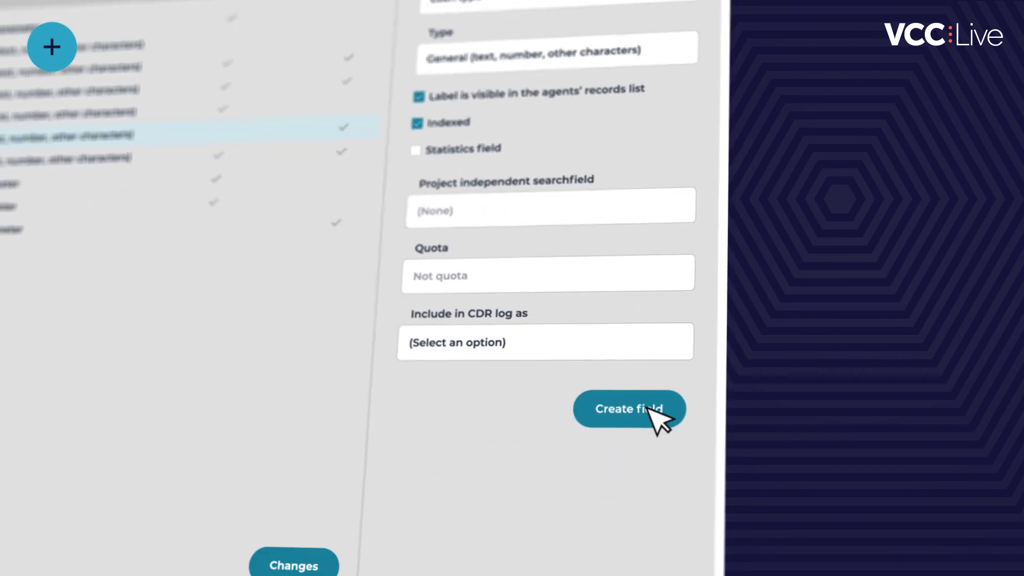
left_click(640, 384)
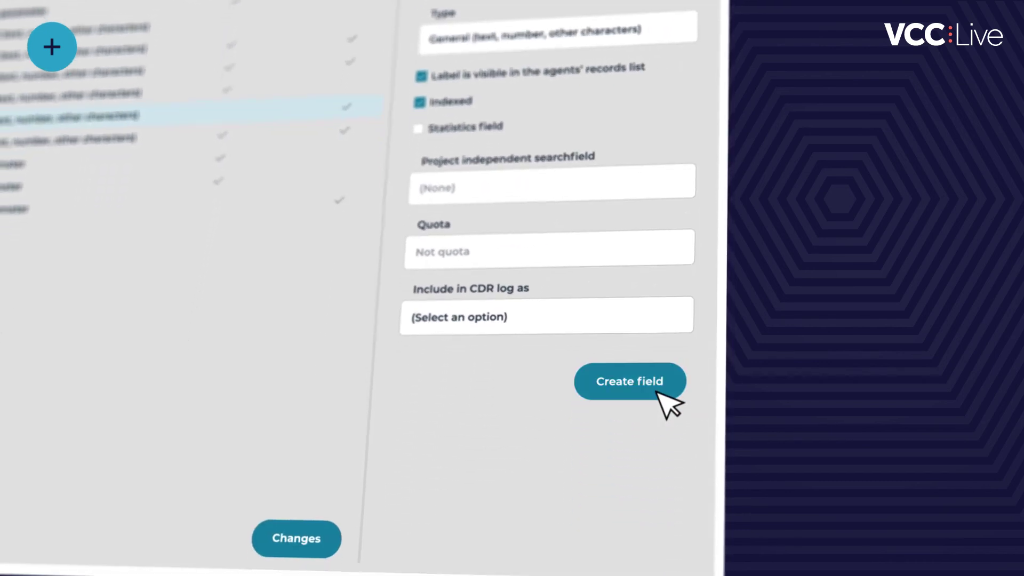